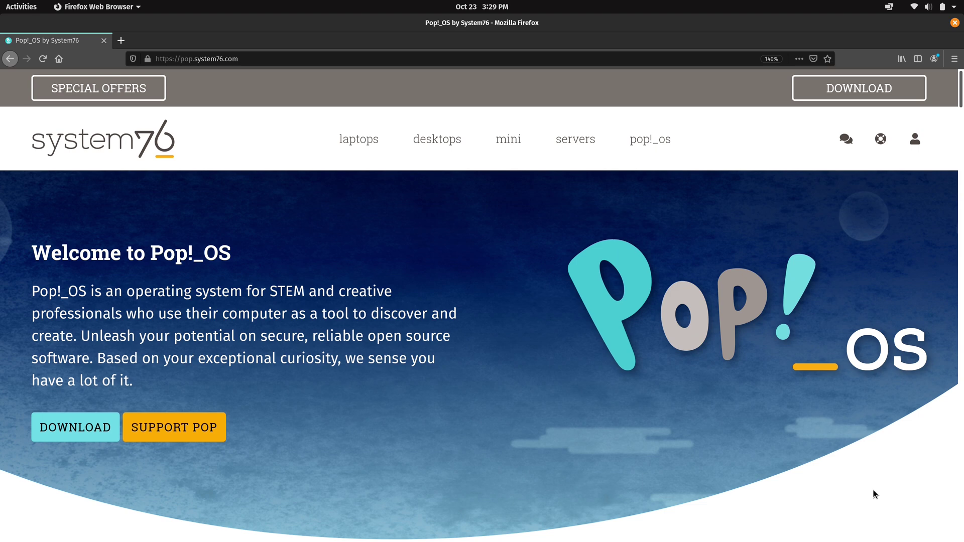
- Save the Pop!_OS 20.10 NVIDIA ISO (pop-os_20.10_amd64_nvidia_1.iso) to disk, then dismiss the download panel
click(90, 427)
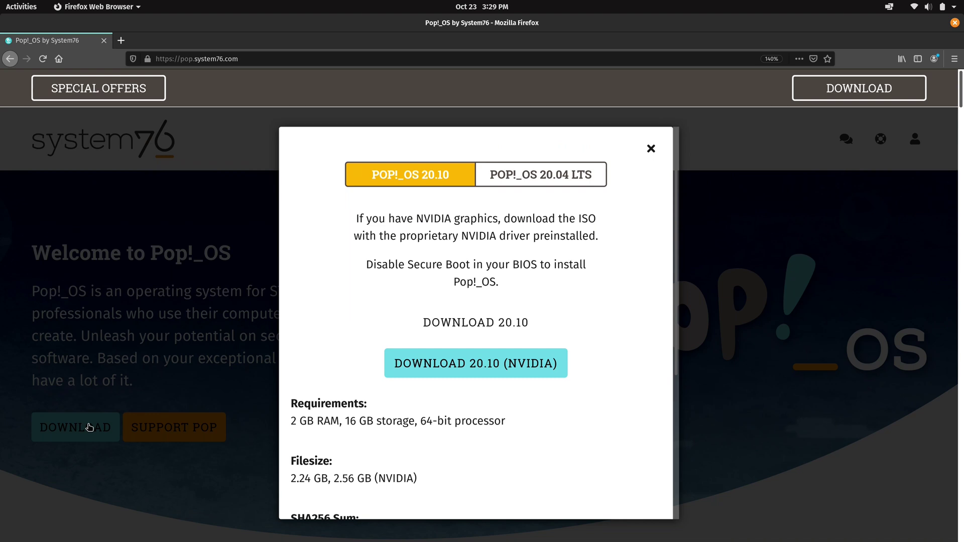
click(579, 179)
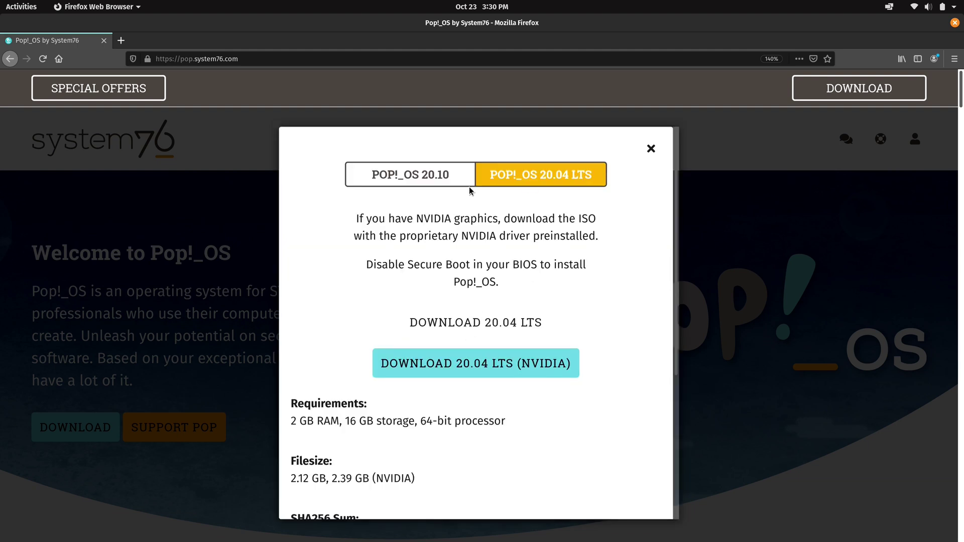
click(423, 181)
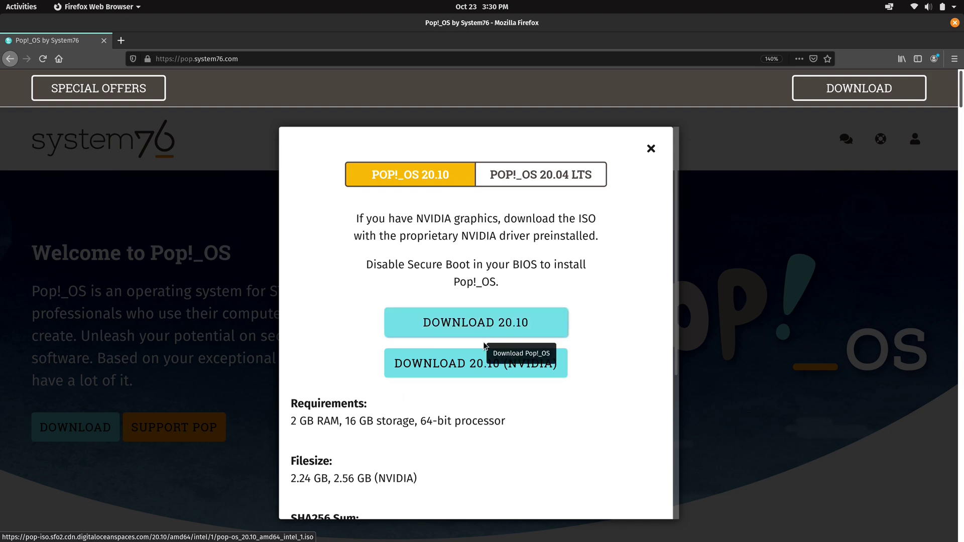
click(485, 368)
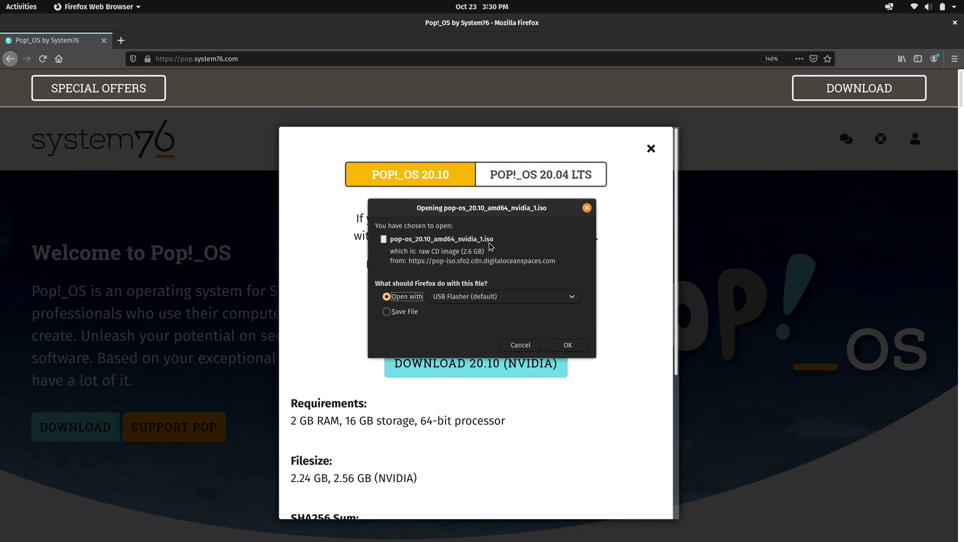
click(397, 316)
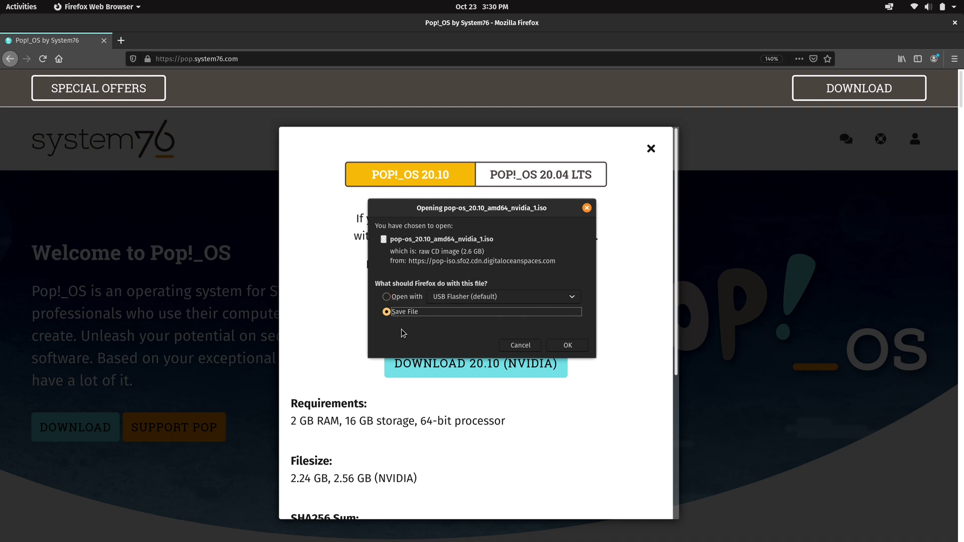
click(575, 346)
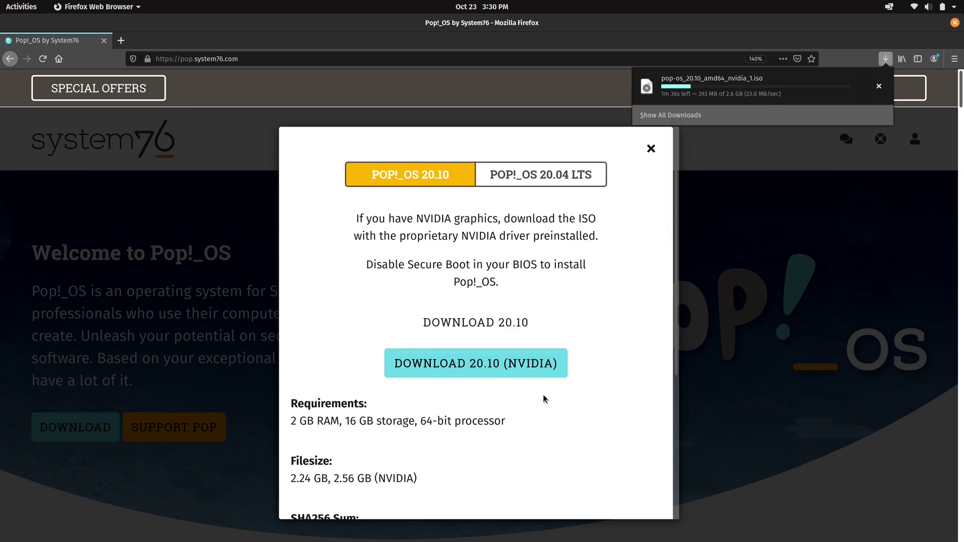
click(763, 482)
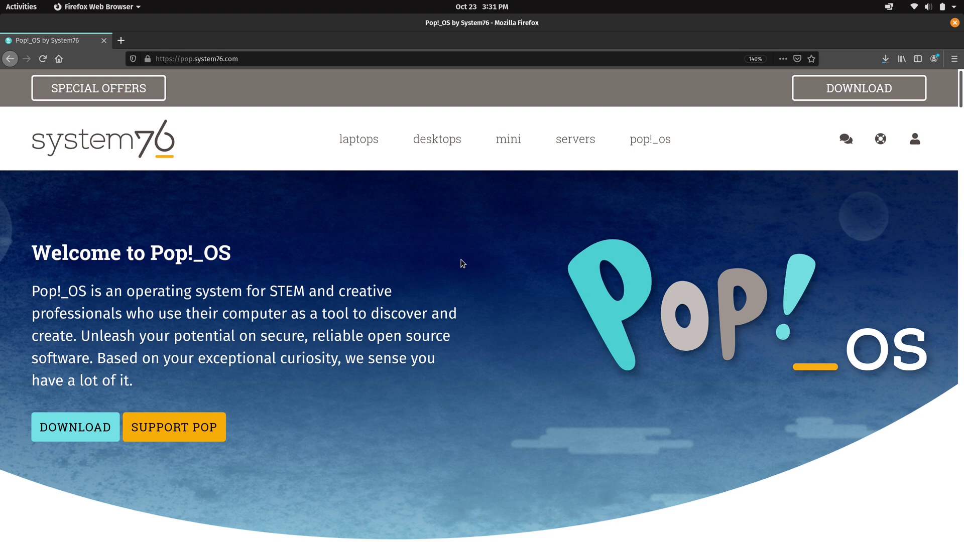
- Paste the usbimager GitLab URL into the address bar and load the page
click(290, 56)
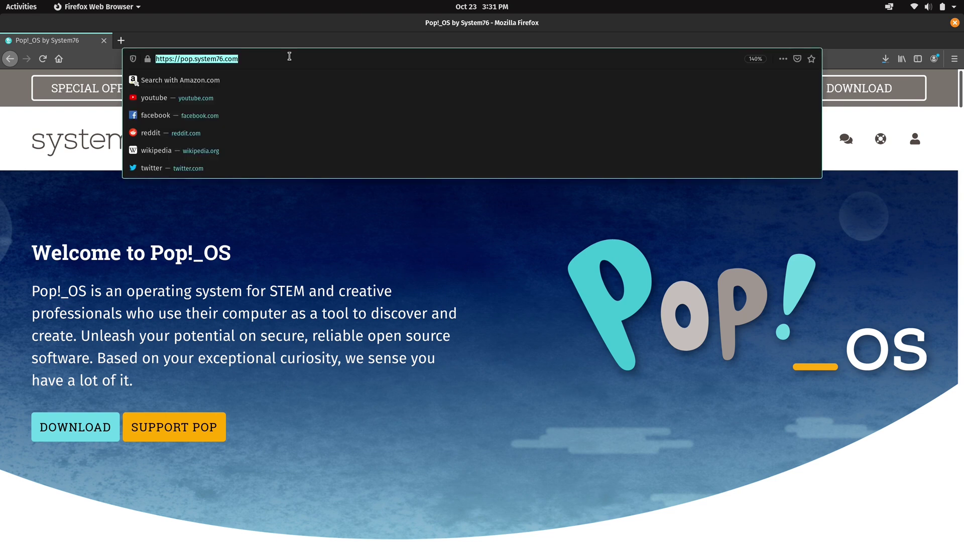
key(ctrl+v)
key(Return)
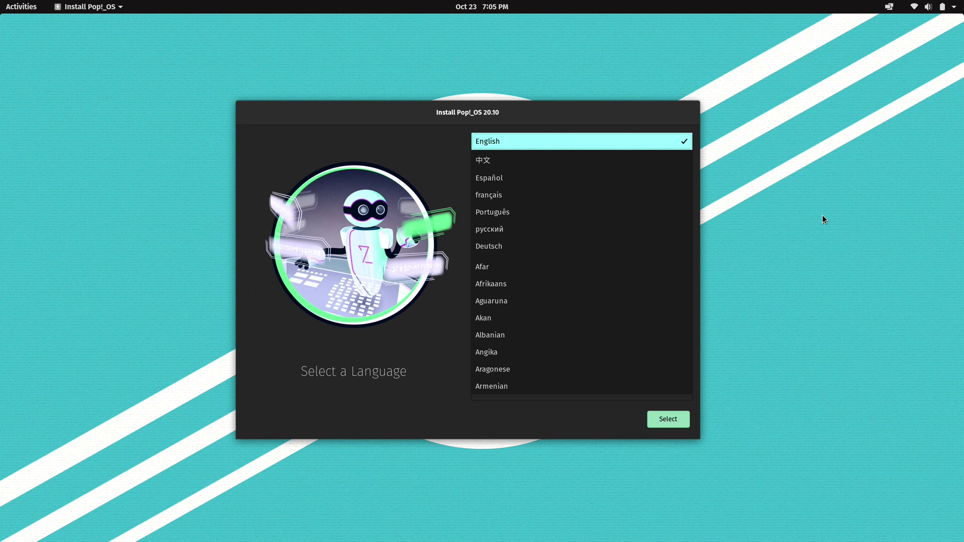
- Choose English, United States of America, and the Default English (US) keyboard layout
click(681, 421)
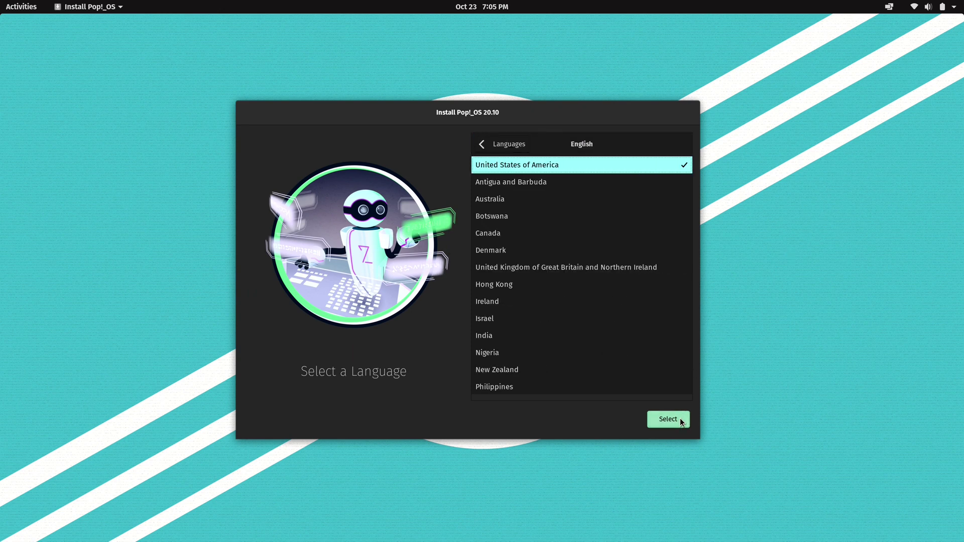
click(681, 422)
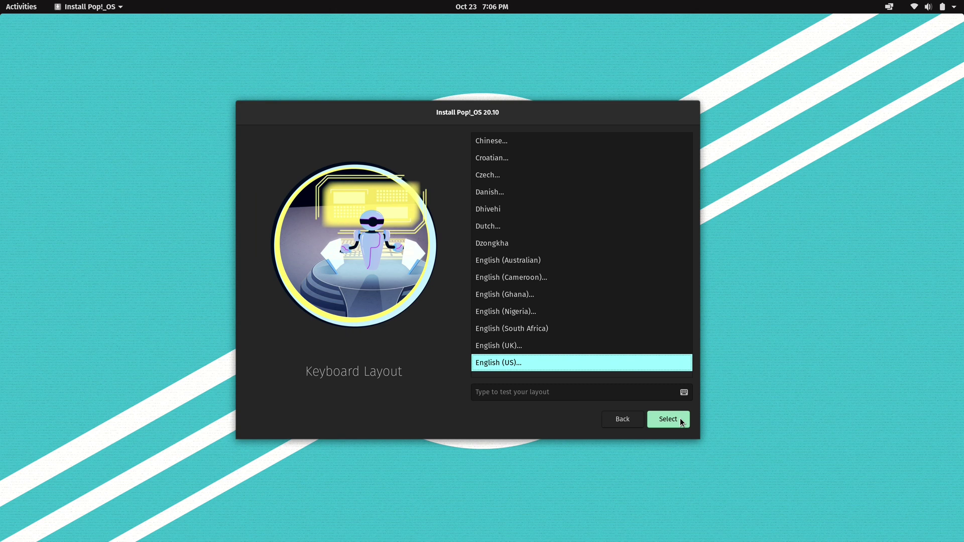
click(681, 420)
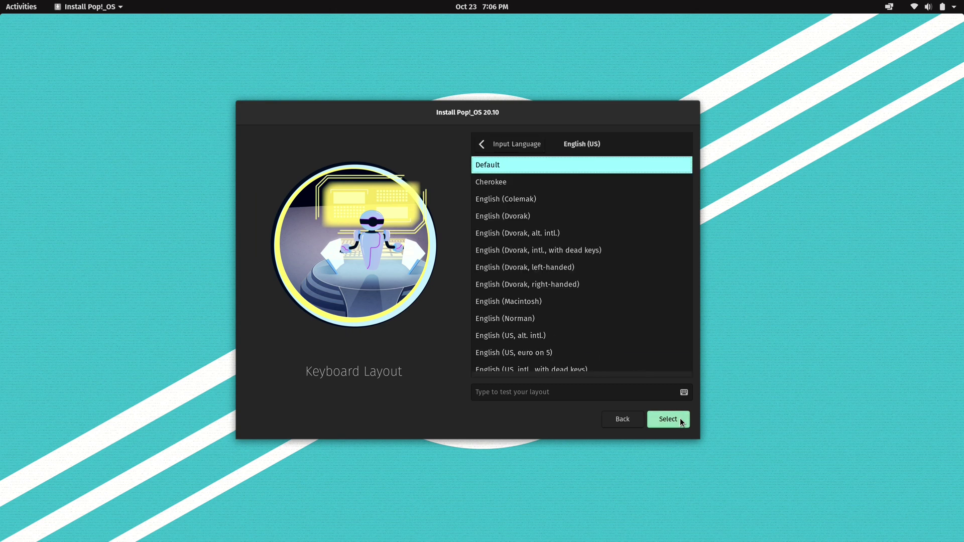
click(681, 419)
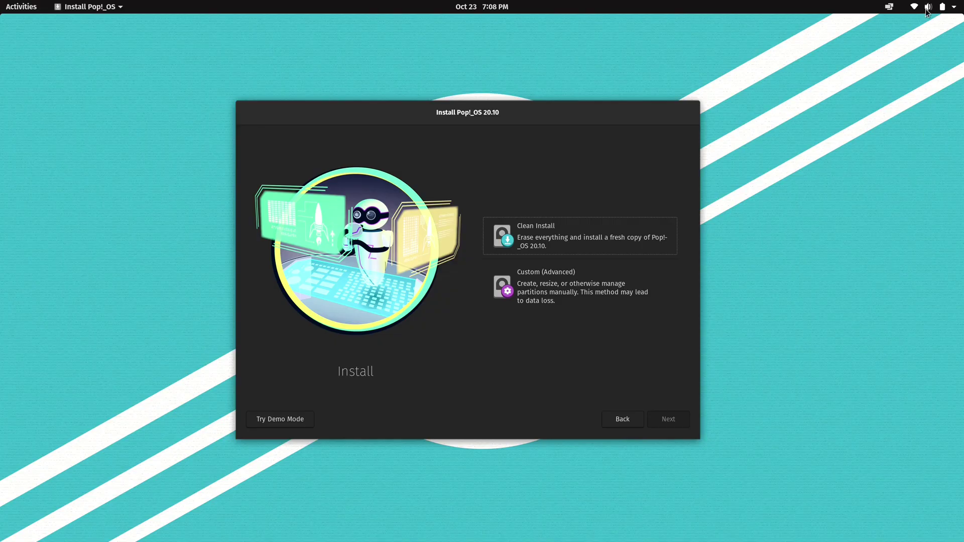
- Open the top-bar system menu showing Atlantis Wi-Fi, Bluetooth and battery status
click(927, 7)
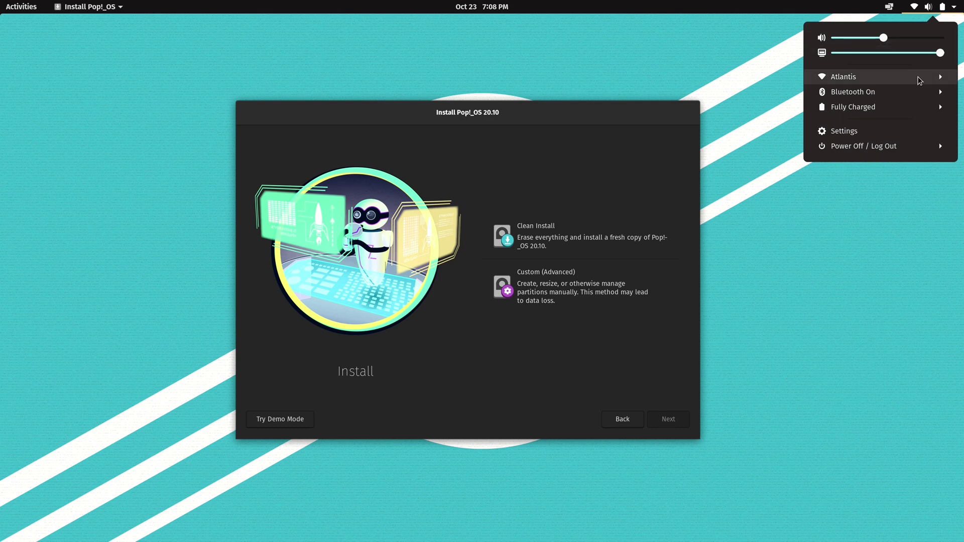
- Confirm Atlantis is connected in the Wi-Fi network list, then cancel the list
click(919, 80)
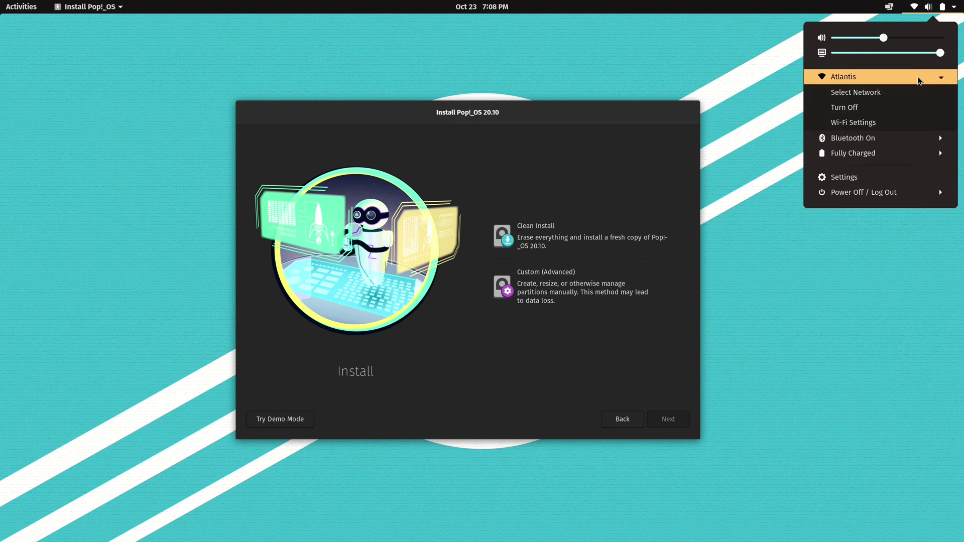
click(889, 93)
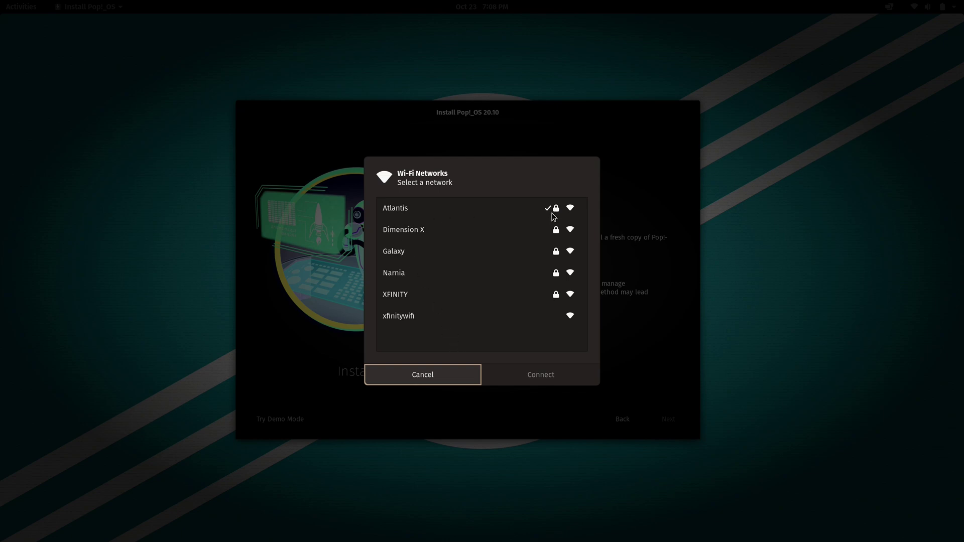
click(425, 381)
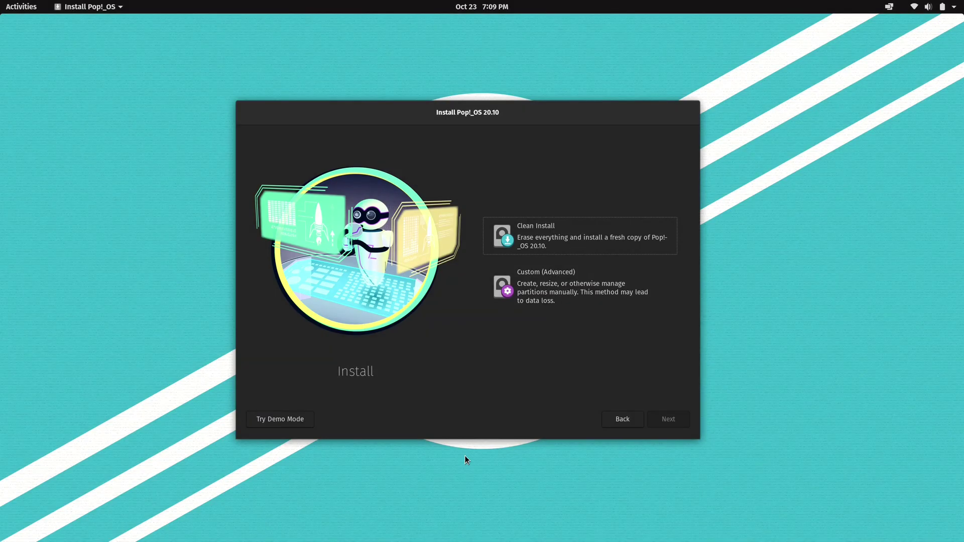
click(20, 5)
click(24, 176)
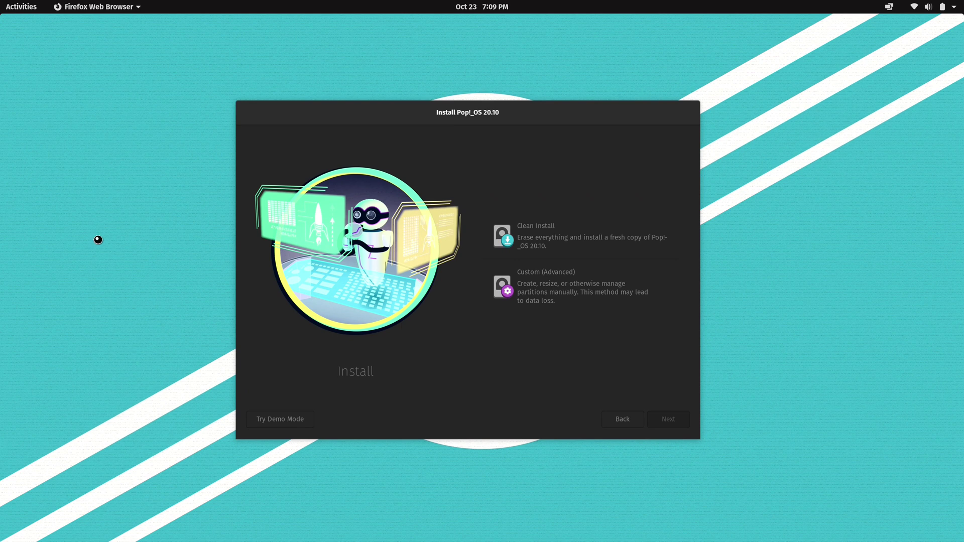
text(learnlinux.)
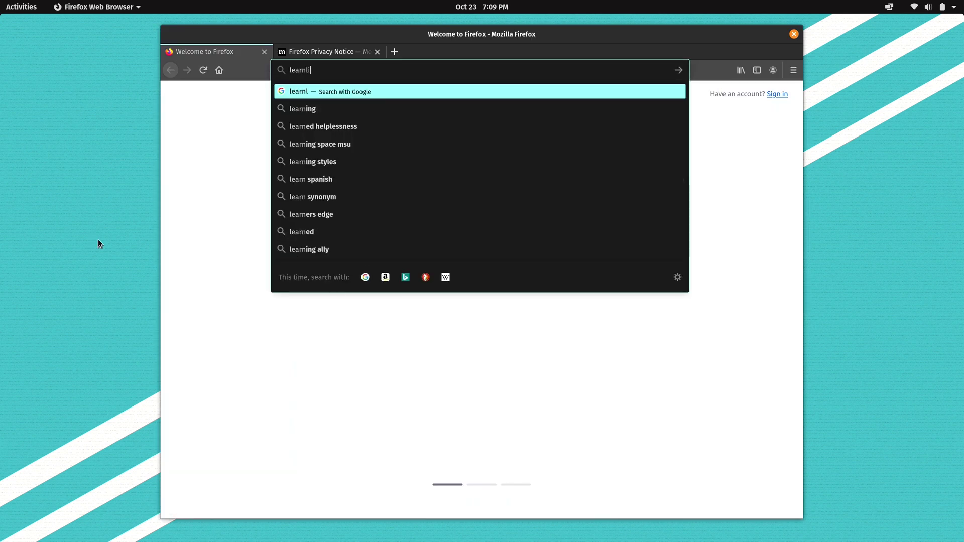
text(tv)
key(Return)
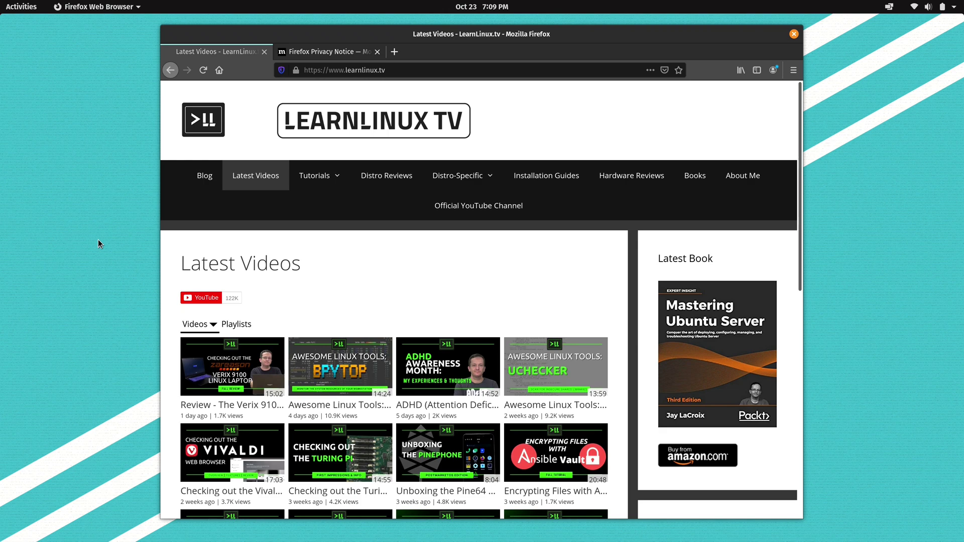
click(793, 33)
click(584, 310)
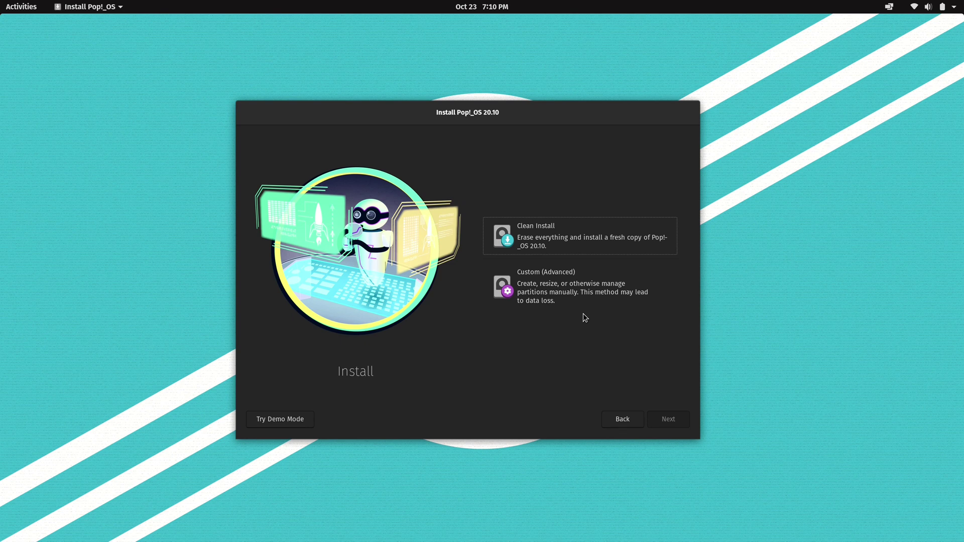
- Choose Clean Install and erase the Samsung 953.9 GiB NVMe drive for installation
click(593, 236)
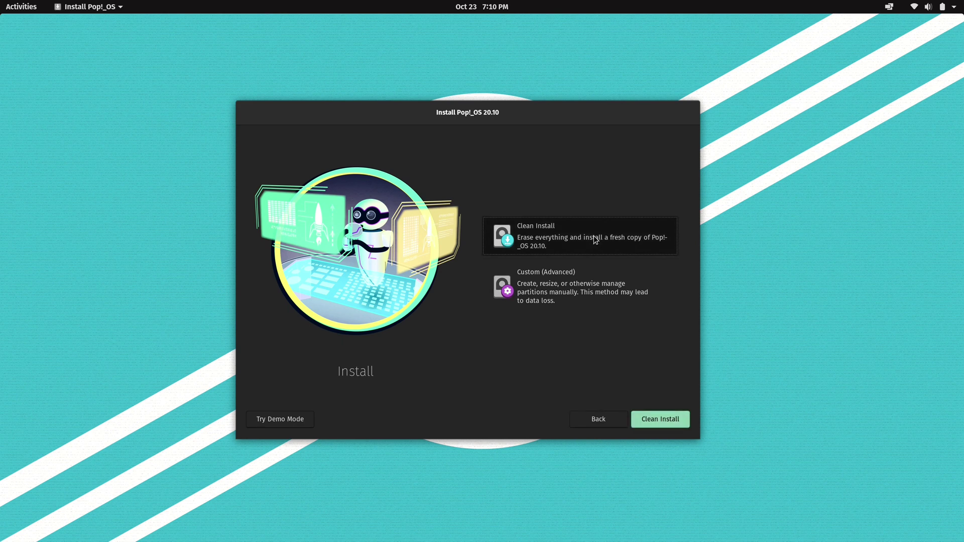
click(679, 422)
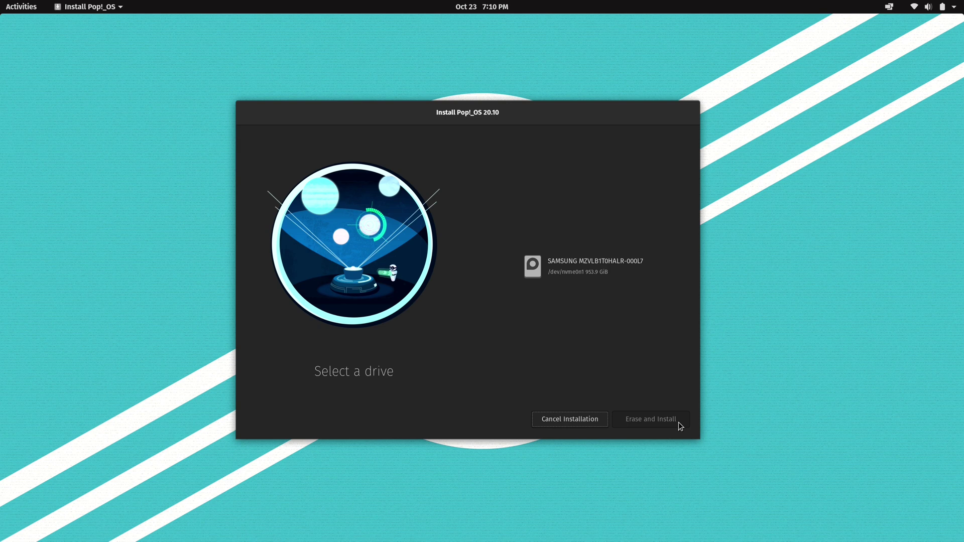
click(605, 261)
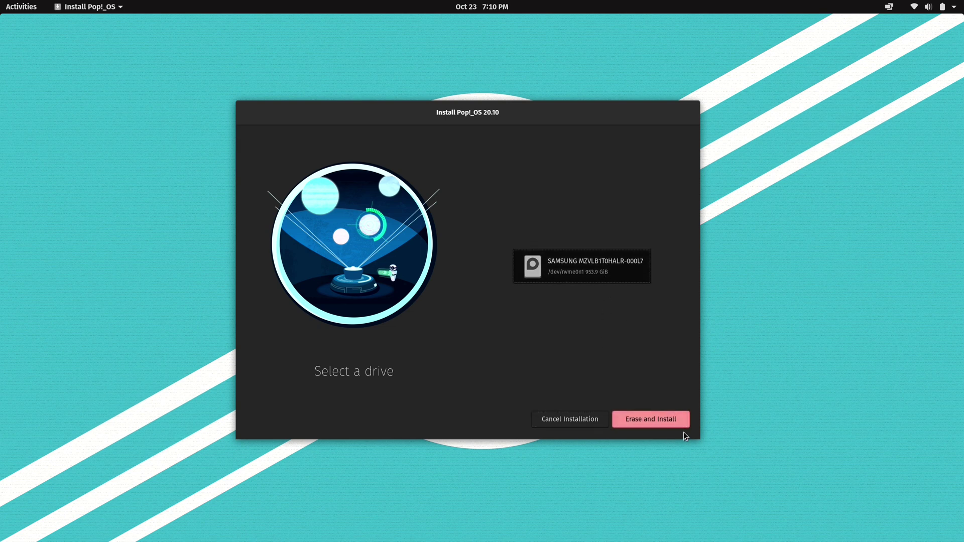
click(641, 426)
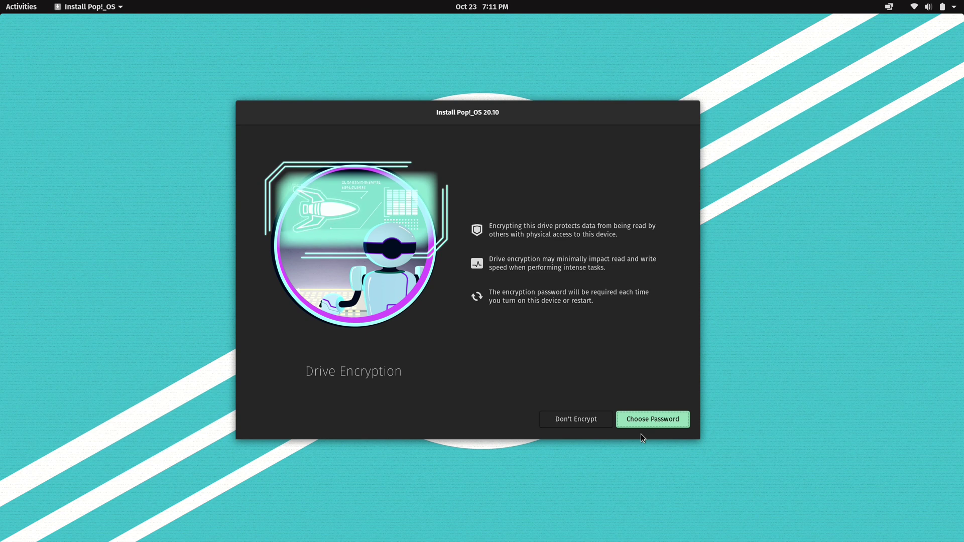
- Encrypt the drive with an entered and confirmed password, then start the installation
click(646, 420)
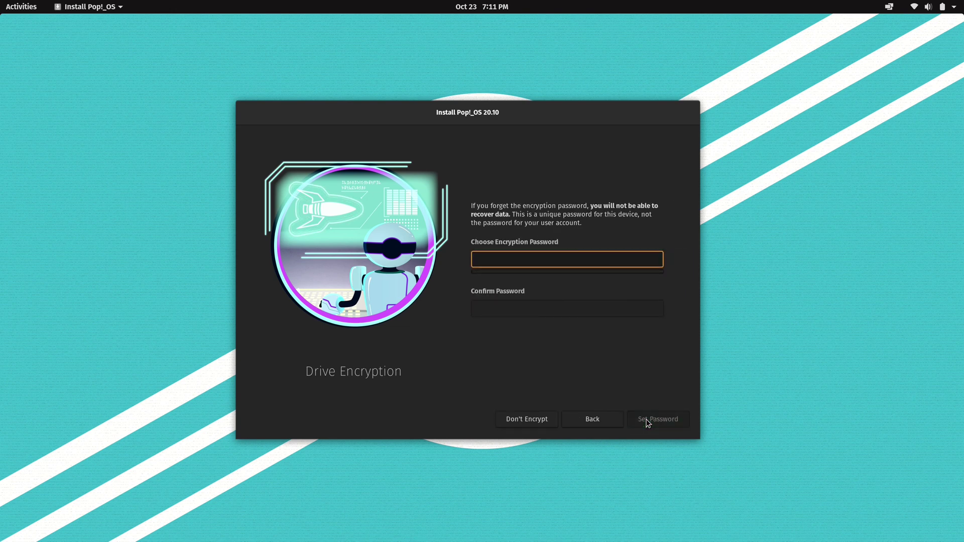
text(password1)
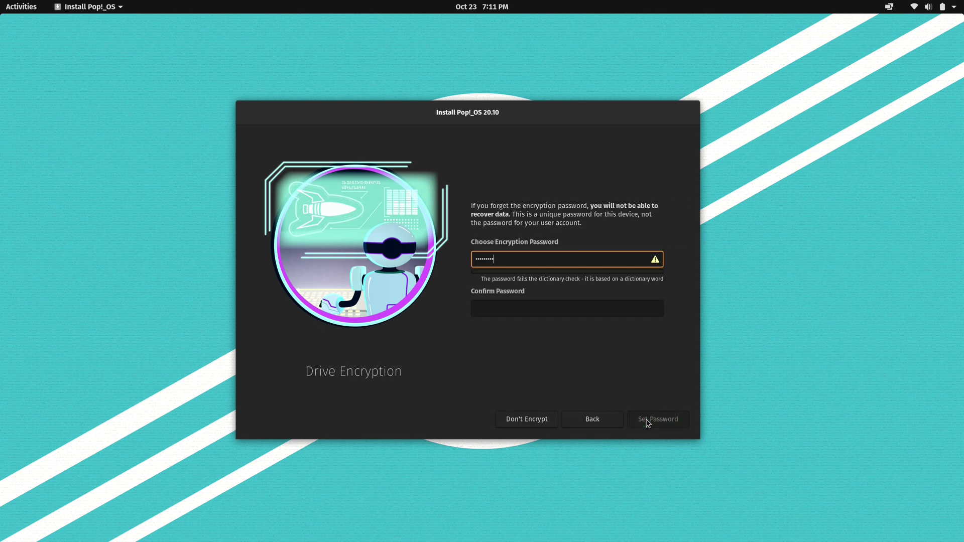
key(Tab)
text(password1)
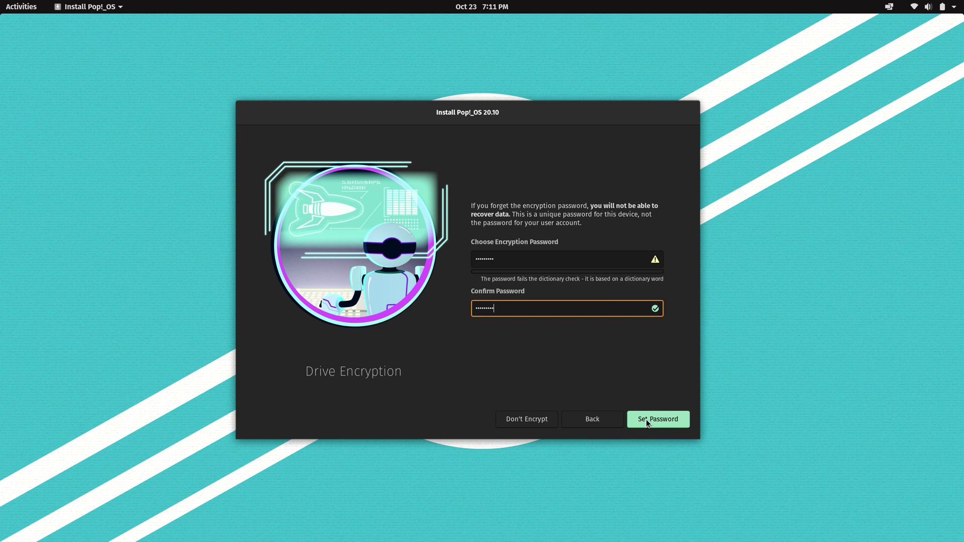
click(648, 424)
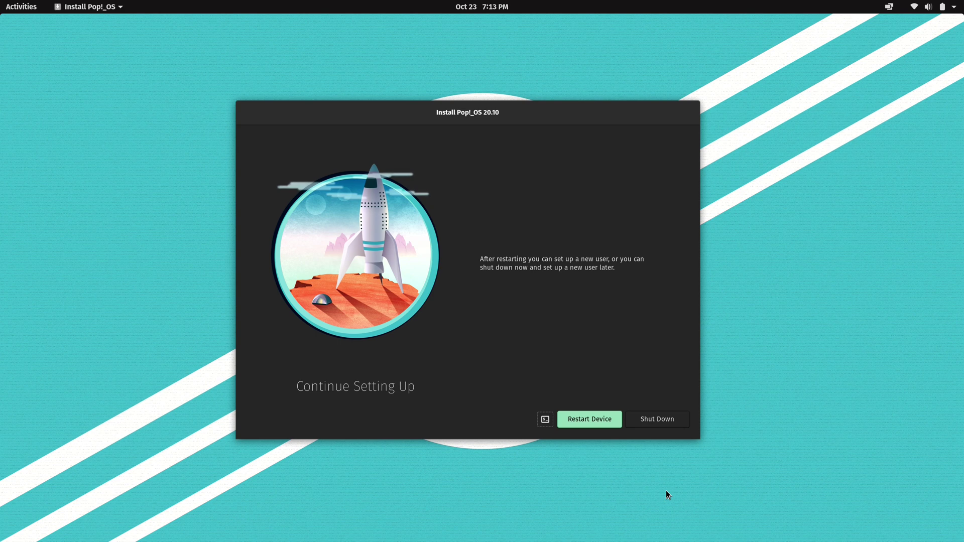
- Restart the device once the installation completes
click(616, 422)
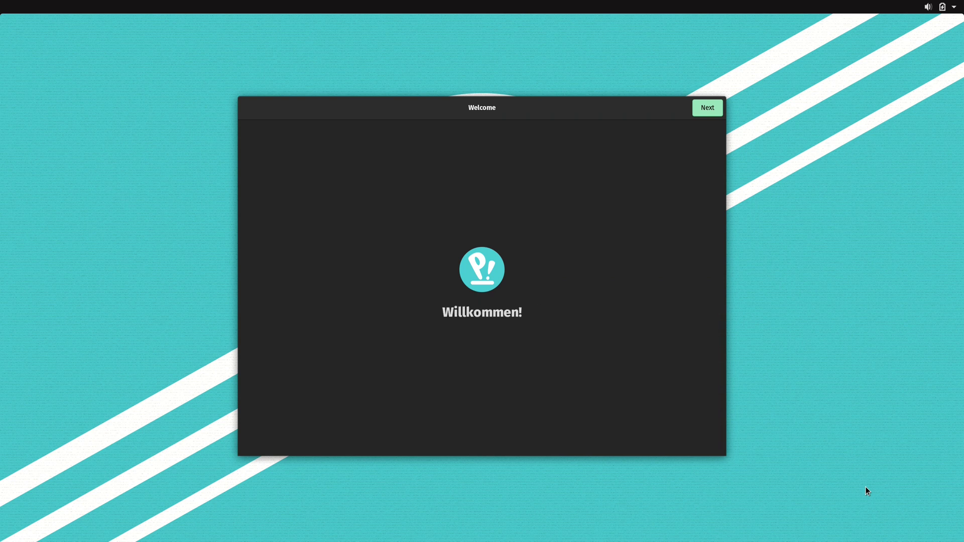
- Pass Welcome, keep the English (US) keyboard, and join Atlantis Wi-Fi with its password
click(713, 107)
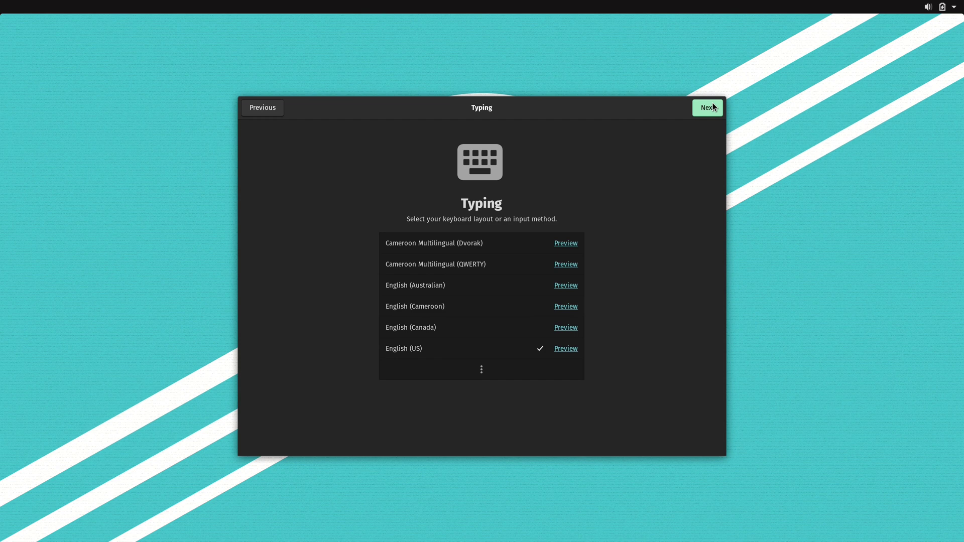
click(713, 106)
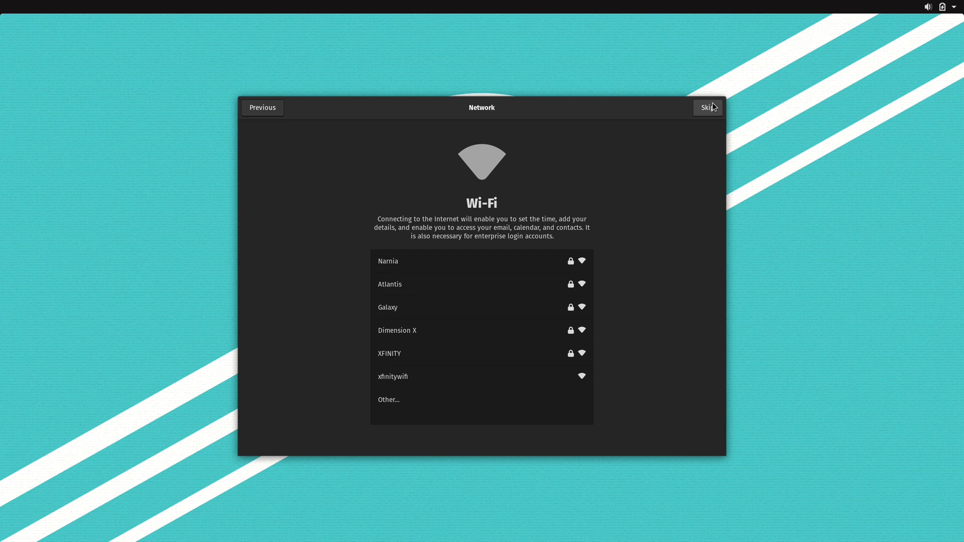
click(472, 282)
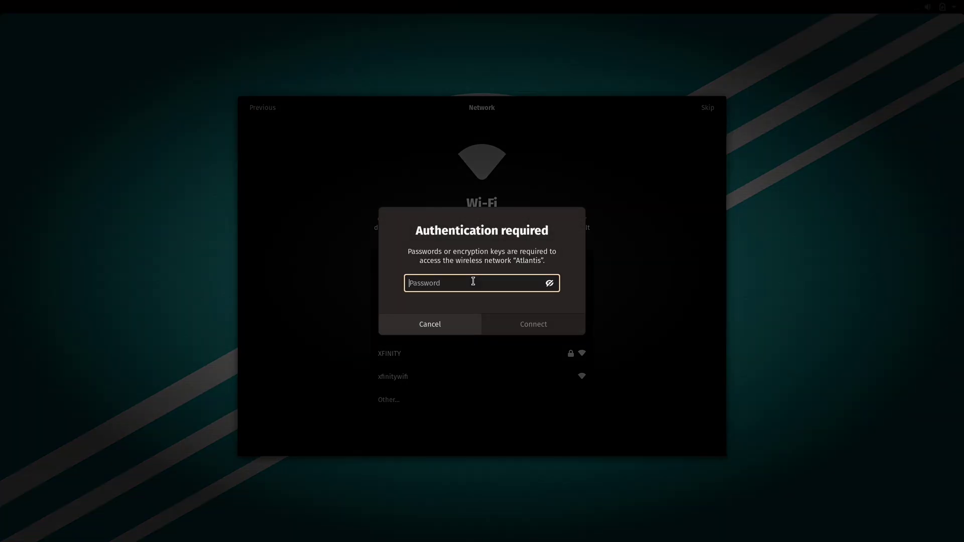
text(*****************)
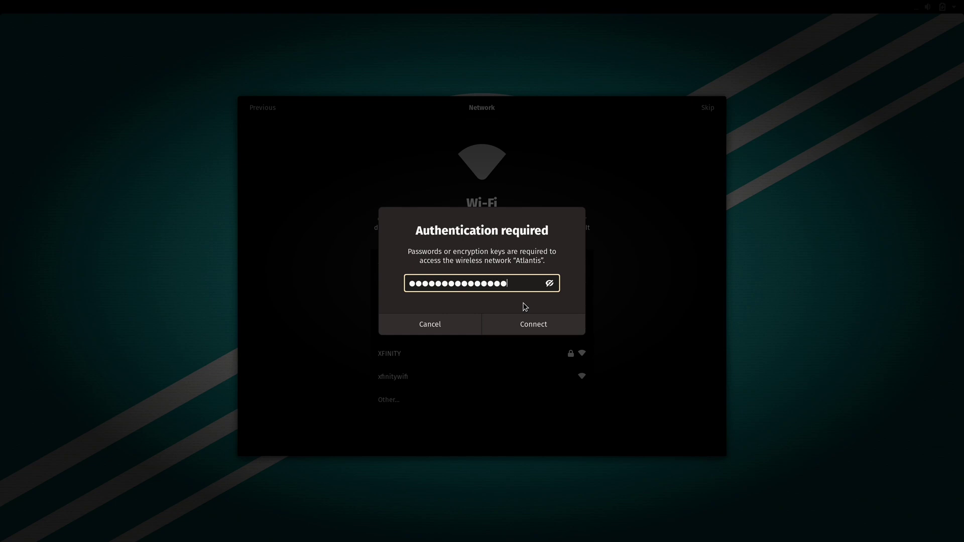
key(Return)
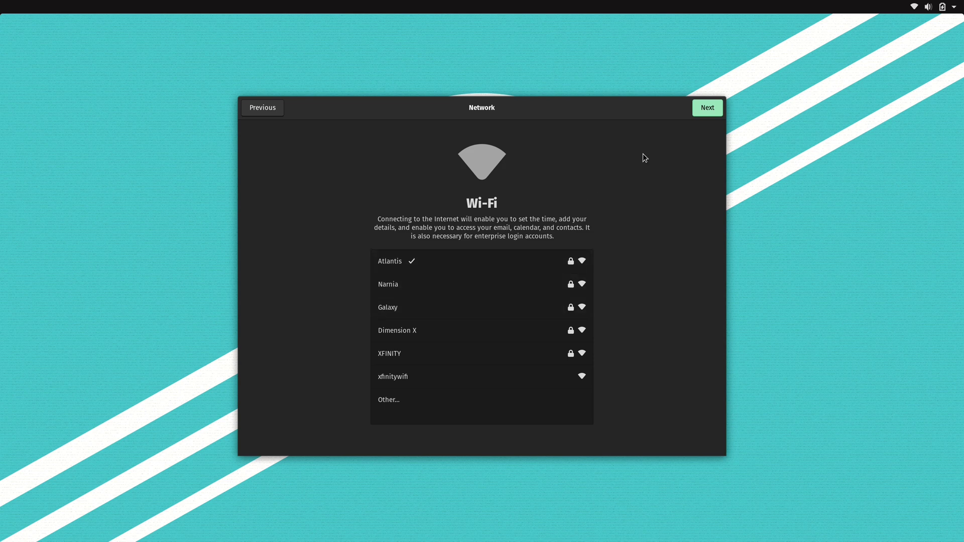
click(711, 111)
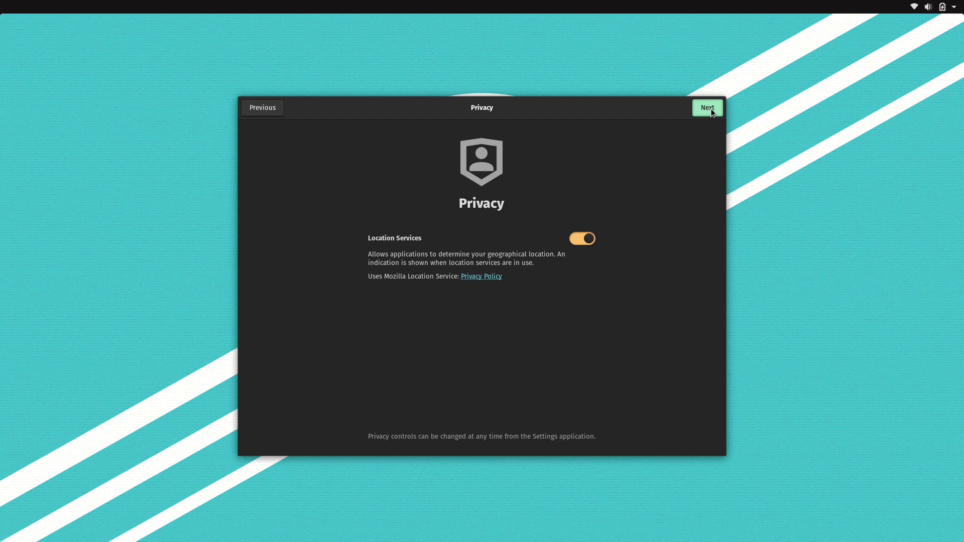
- Keep location services on, set the time zone to Detroit, and skip online accounts
click(708, 108)
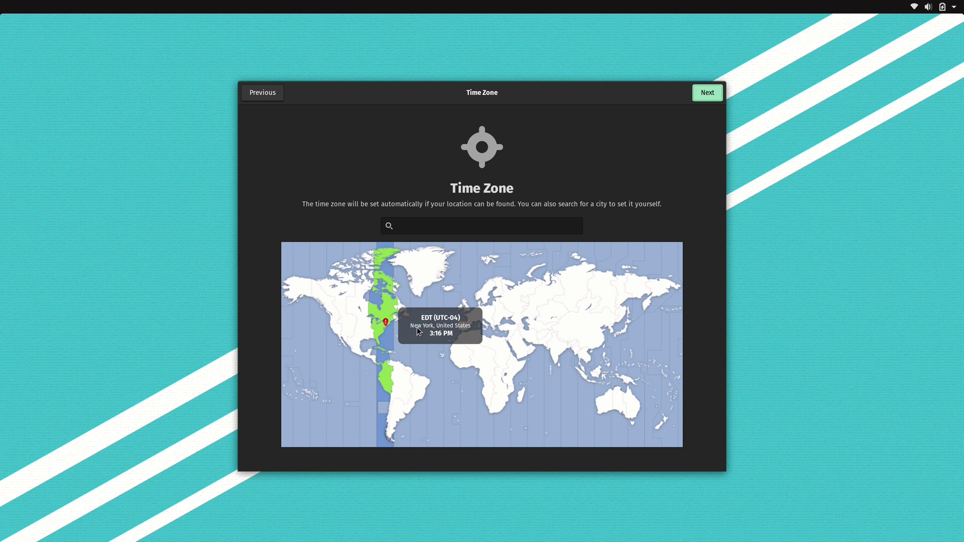
click(376, 325)
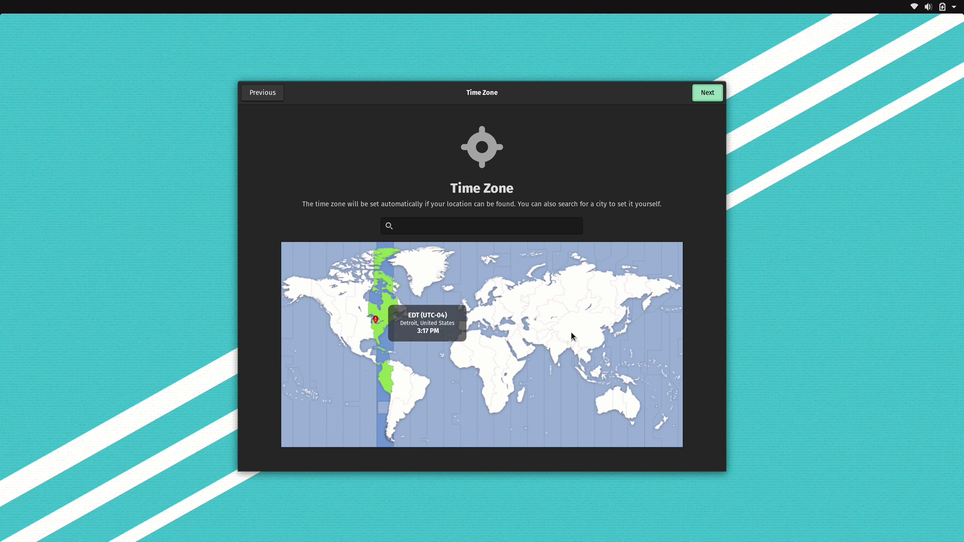
click(712, 91)
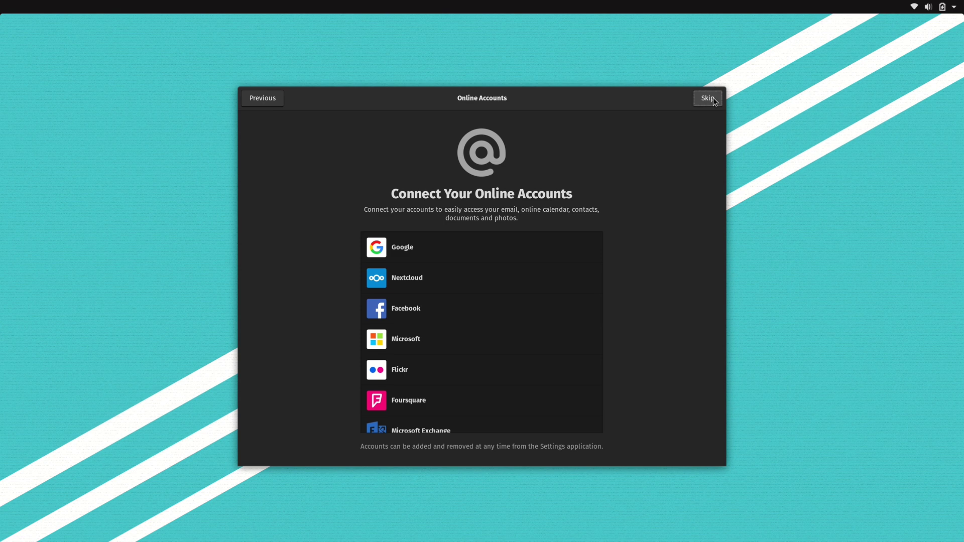
click(708, 99)
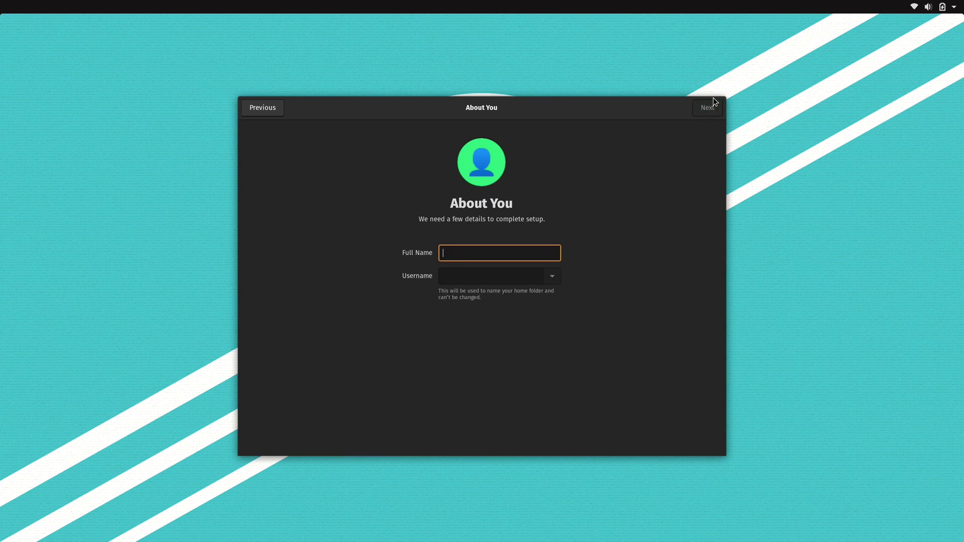
- Enter the user's full name, set and confirm the account password, and close the finished setup
text(jay)
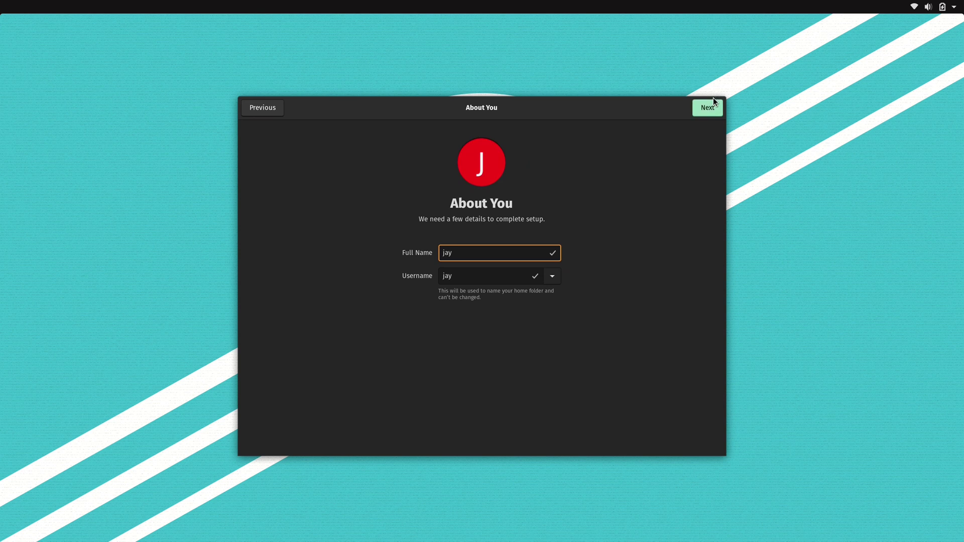
click(712, 105)
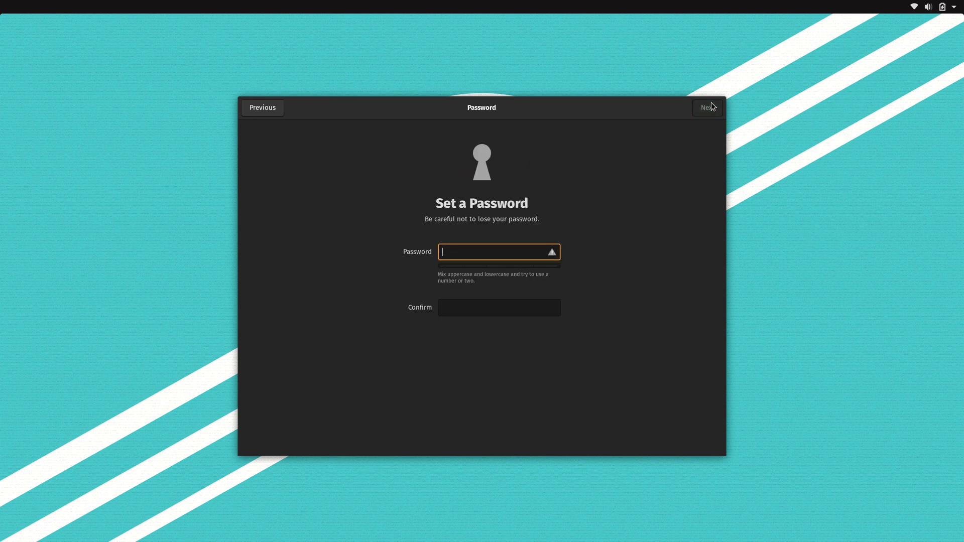
text(•••••••••)
key(Tab)
text(•••••••••)
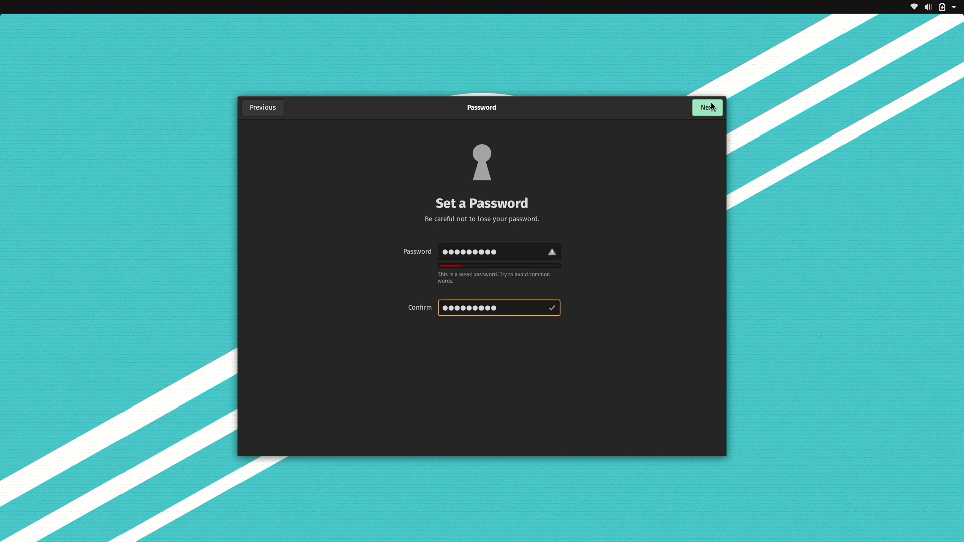
click(712, 107)
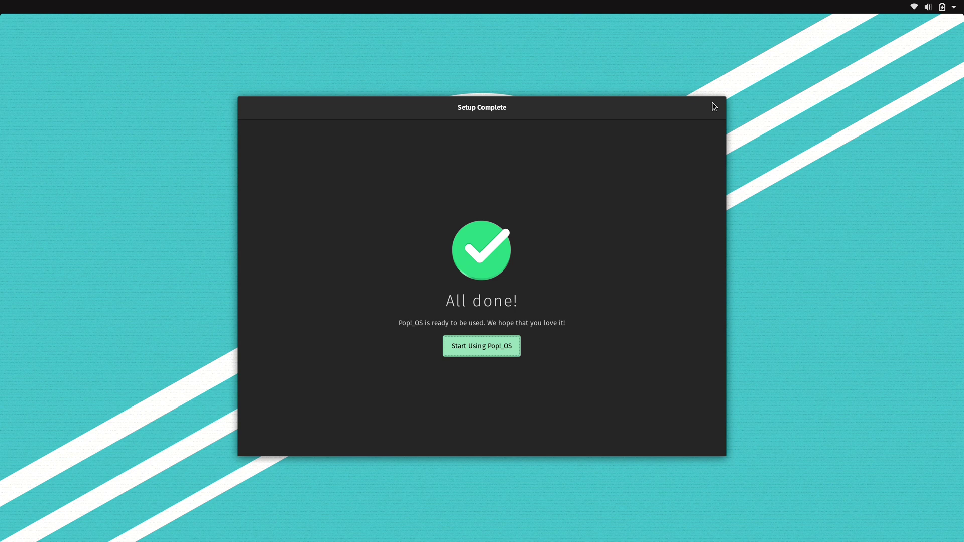
click(502, 346)
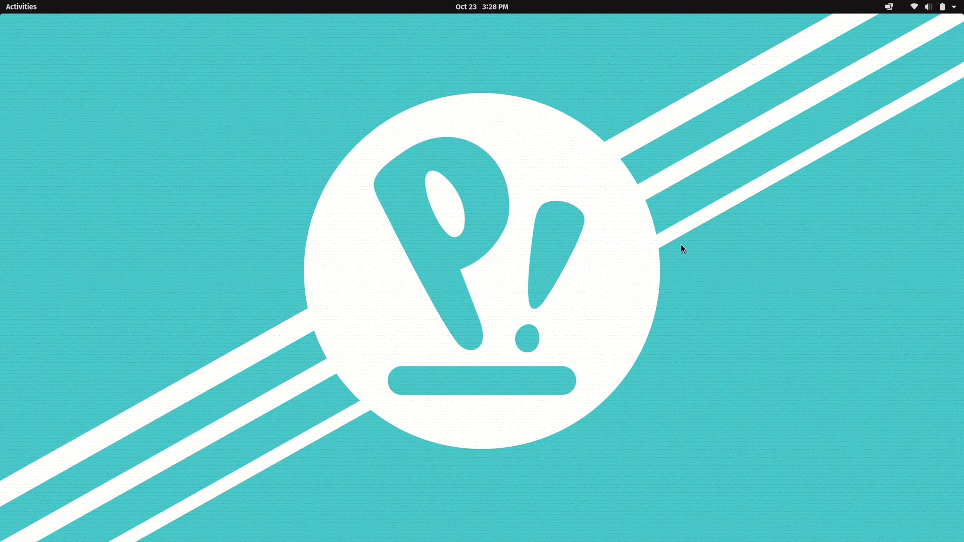
- Launch Firefox from the dock in the Activities overview
click(18, 3)
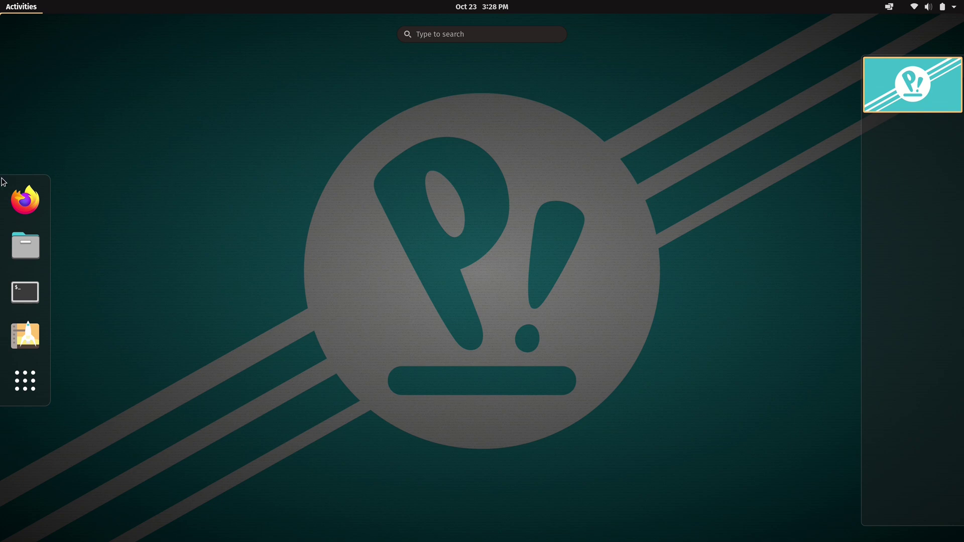
click(25, 200)
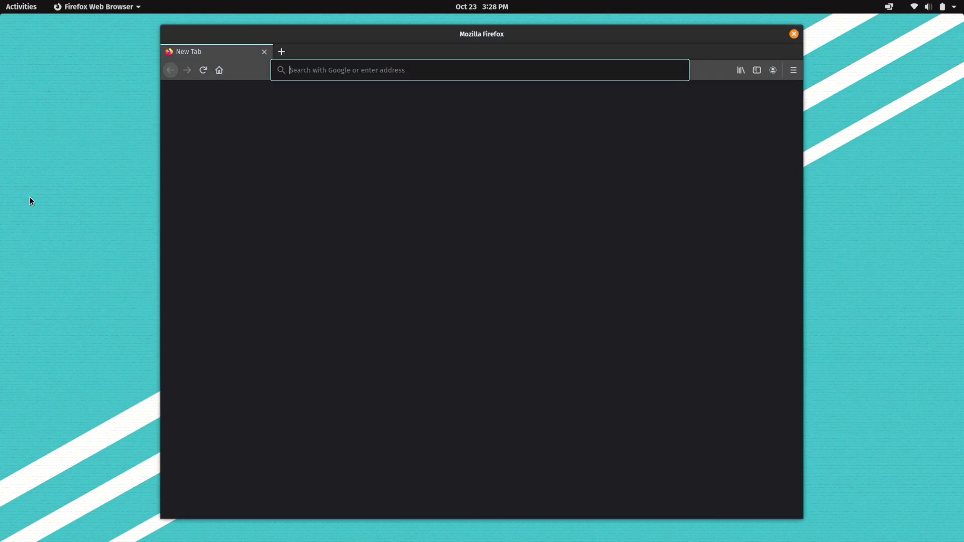